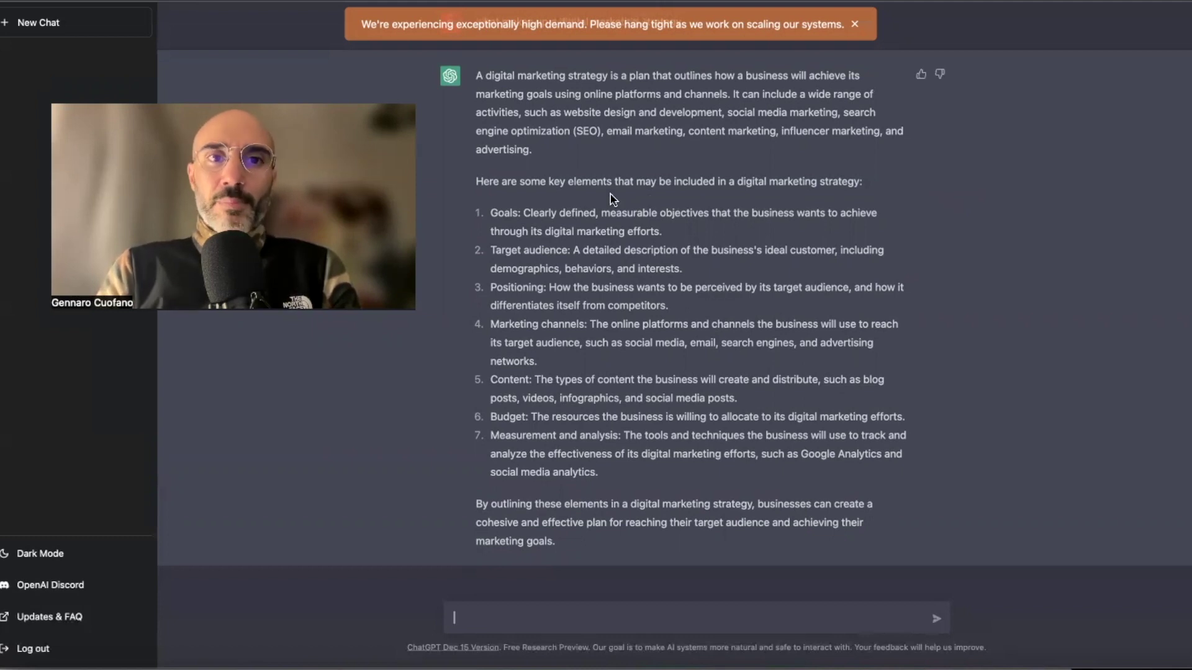
# - Examine the digital marketing strategy answer, highlighting its introduction, the listed key elements and the closing paragraph
pyautogui.moveTo(557, 541); pyautogui.dragTo(431, 121)
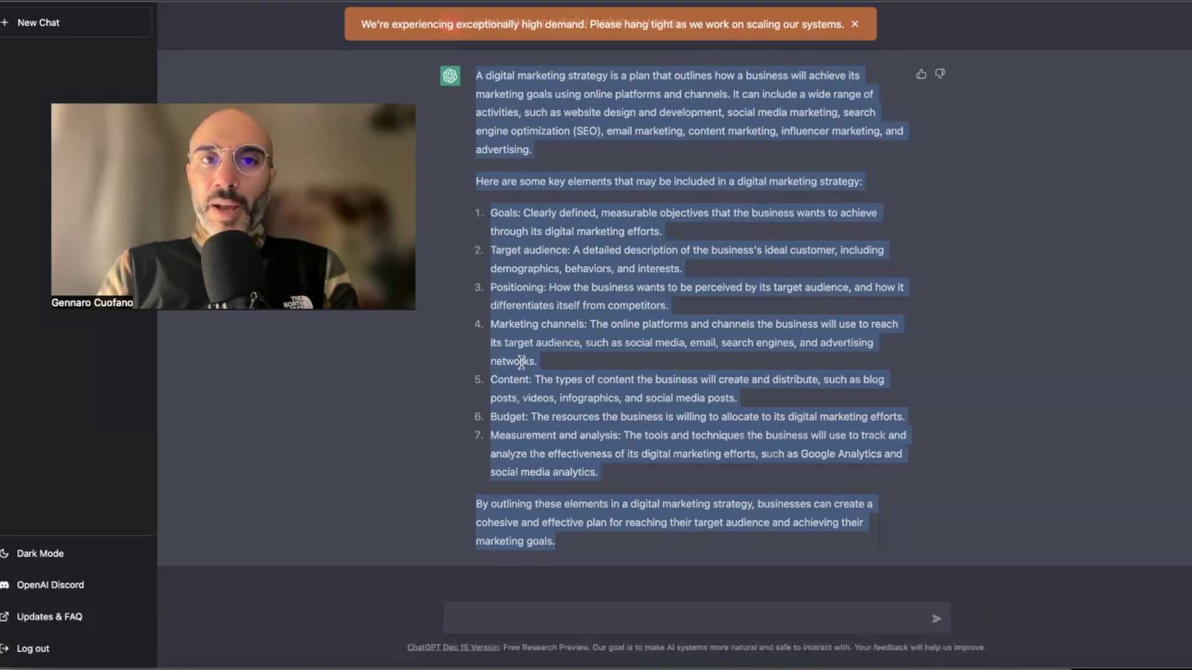
pyautogui.click(502, 224)
pyautogui.tripleClick(503, 232)
pyautogui.click(507, 248)
pyautogui.tripleClick(507, 248)
pyautogui.tripleClick(503, 293)
pyautogui.click(503, 329)
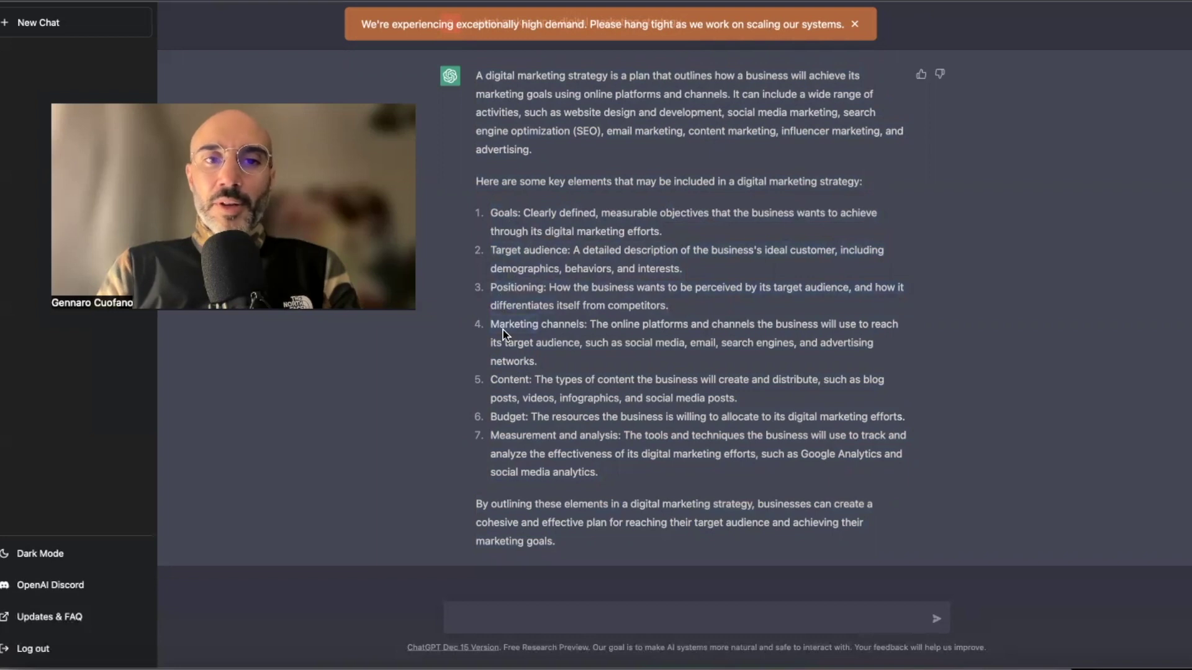
pyautogui.tripleClick(503, 329)
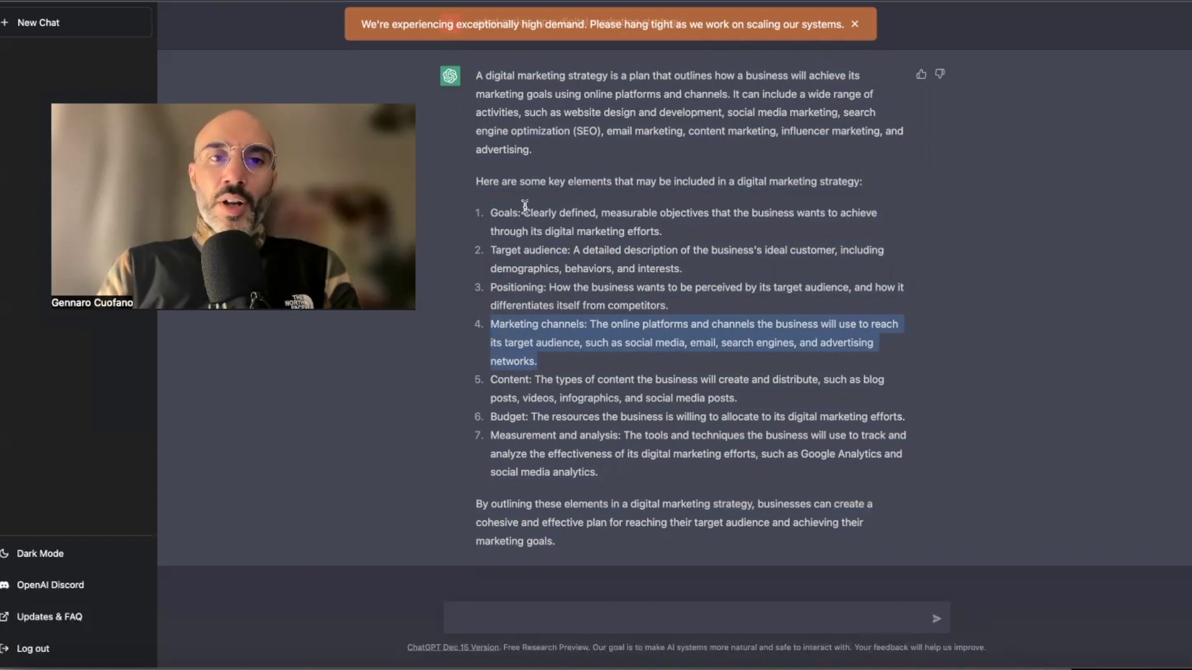
pyautogui.tripleClick(491, 112)
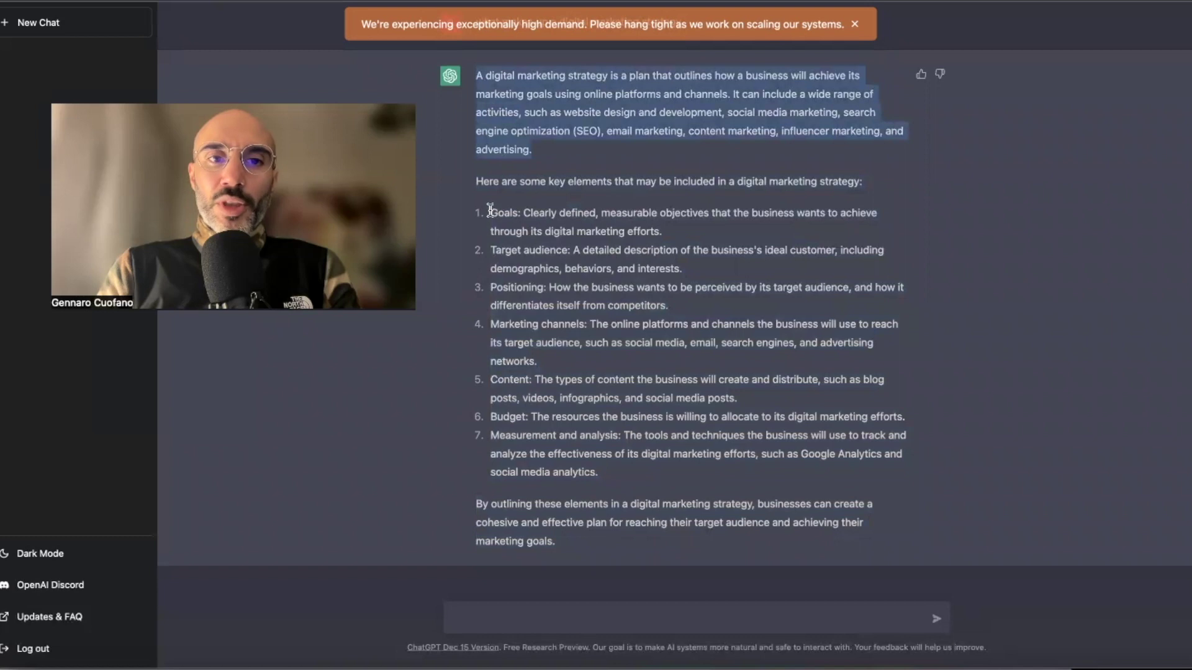
pyautogui.moveTo(490, 212); pyautogui.dragTo(609, 476)
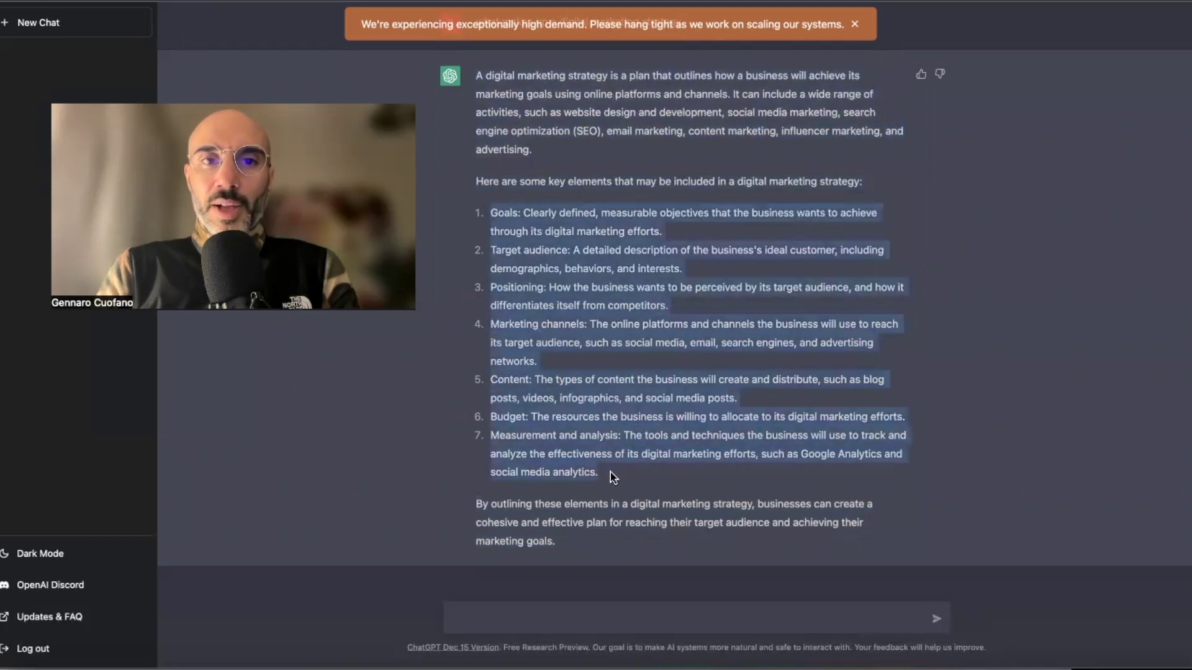
pyautogui.tripleClick(545, 514)
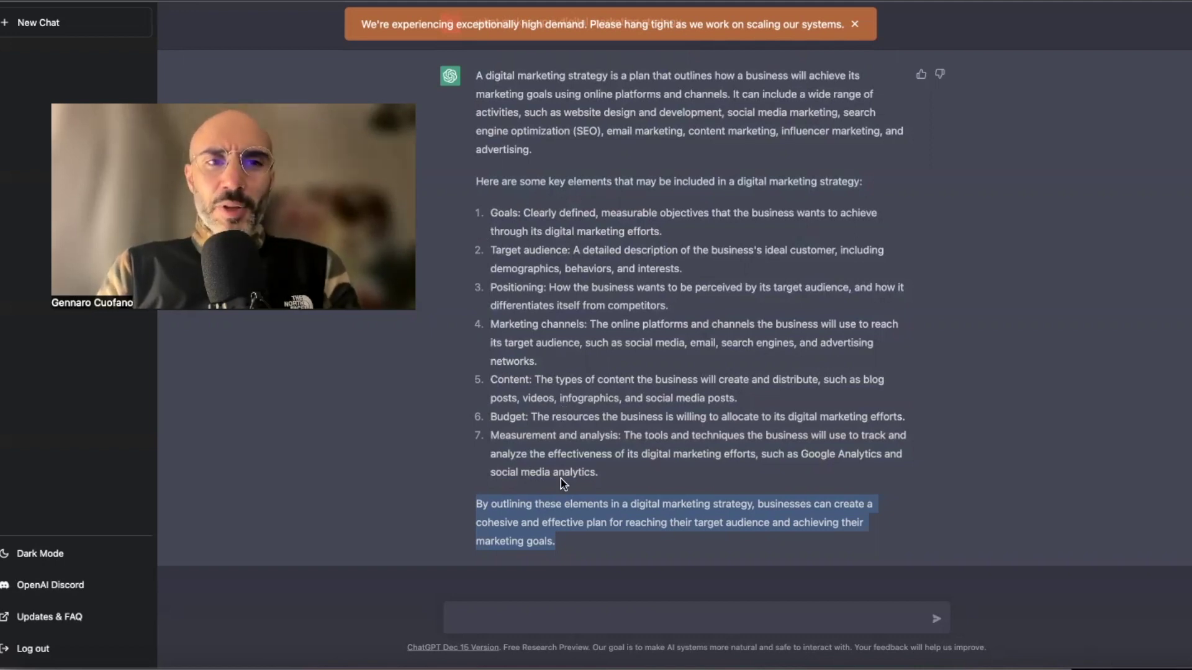
# - Ask the chatbot "how to install apps on iphone"
pyautogui.click(508, 631)
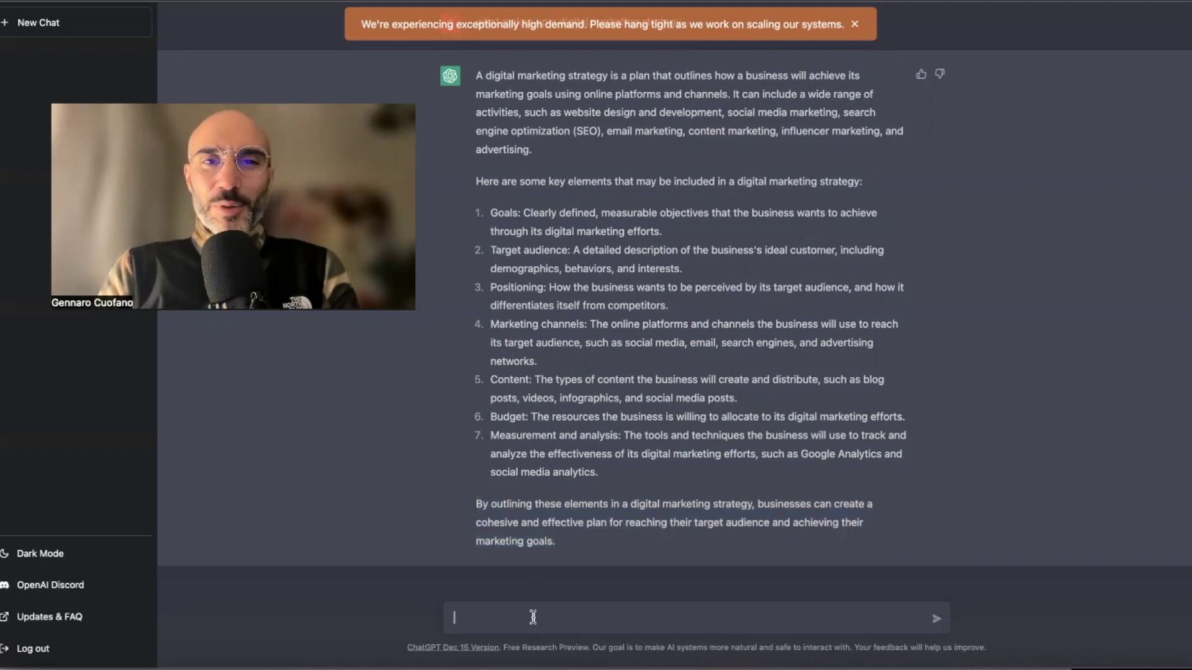
pyautogui.scroll(-1, 530, 614)
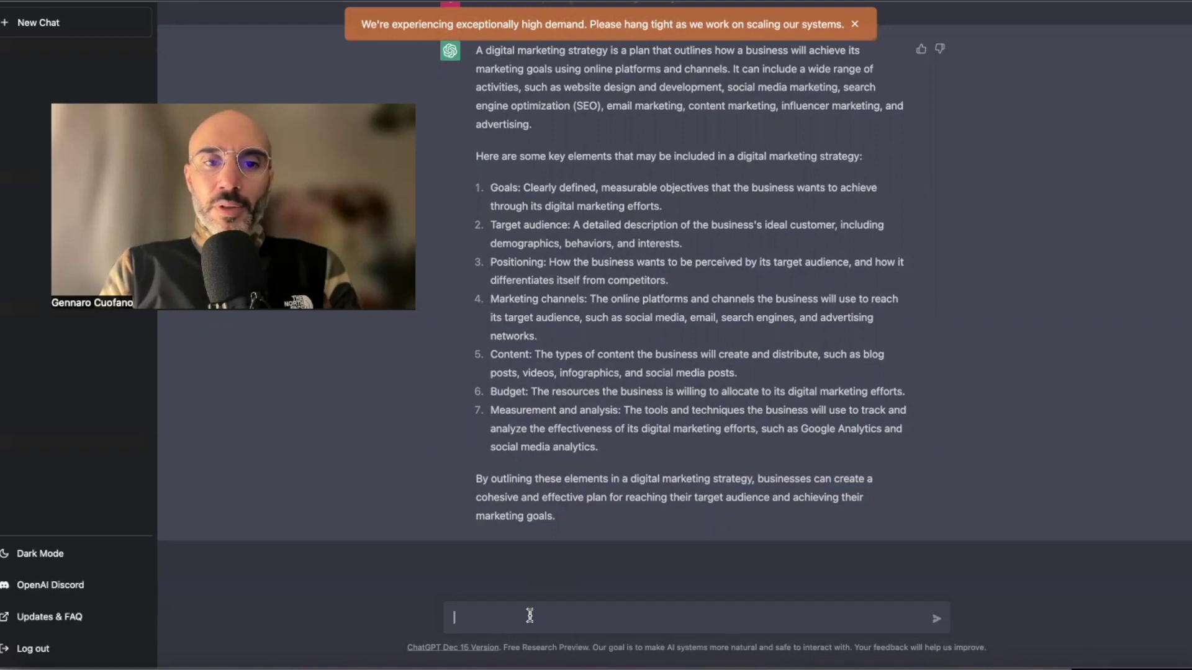
pyautogui.write('to install')
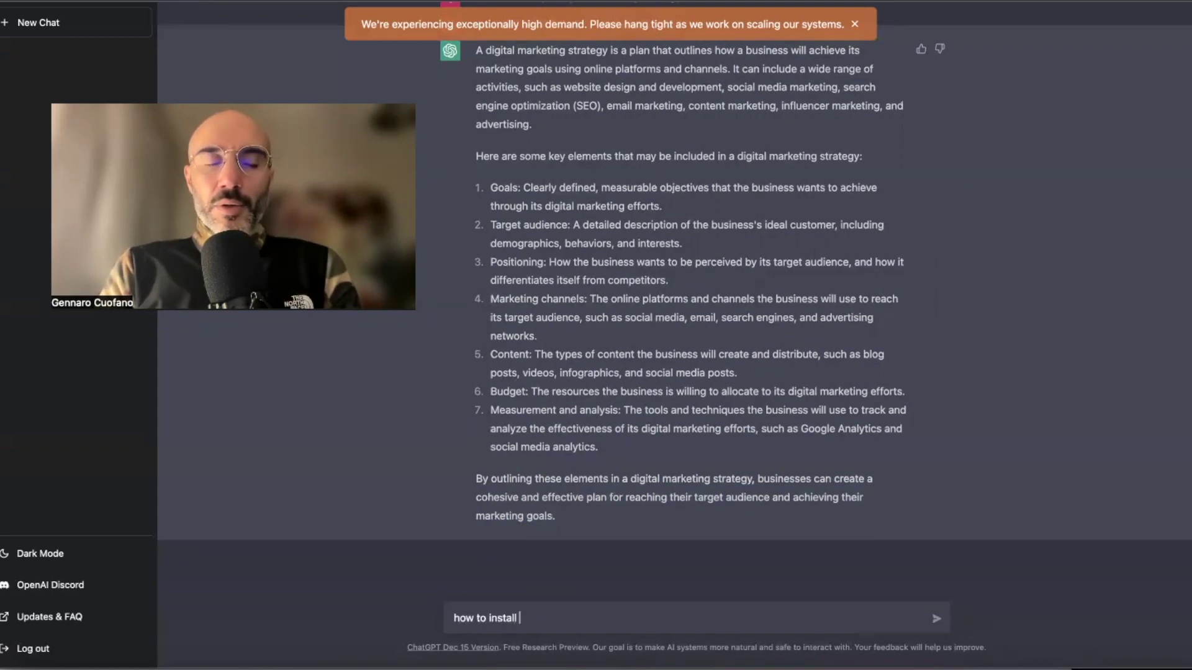
pyautogui.write(' apps on iphone')
pyautogui.press('Return')
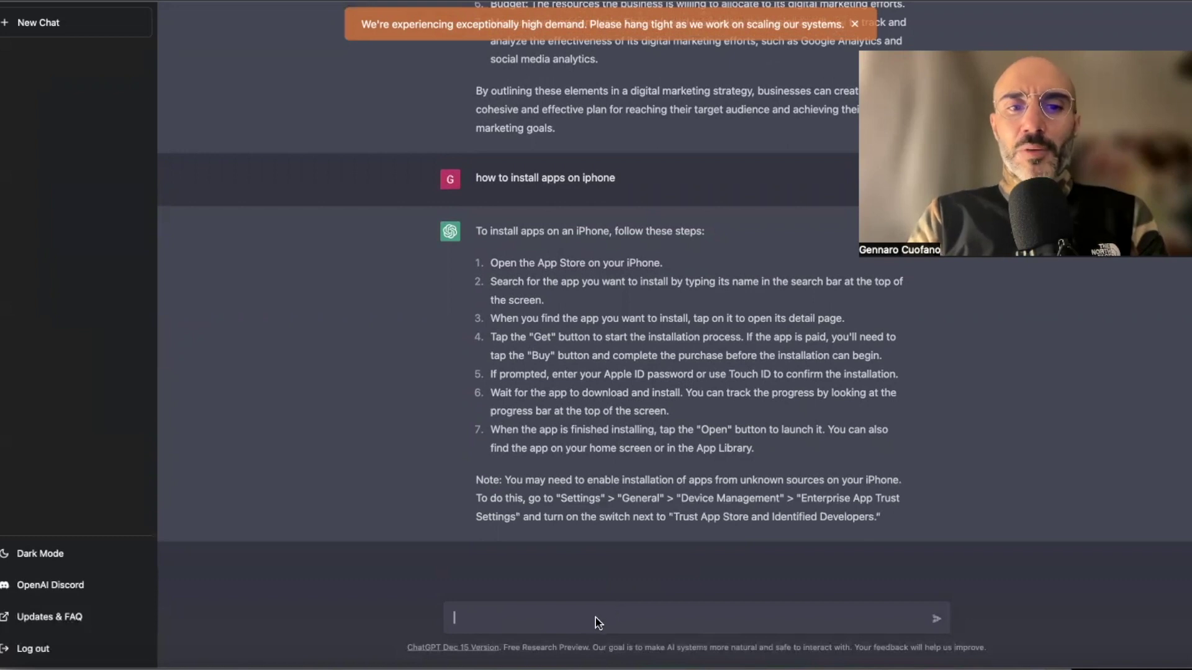
# - Ask the chatbot "how to build a chrome extension"
pyautogui.write('how to build a chrome extesn')
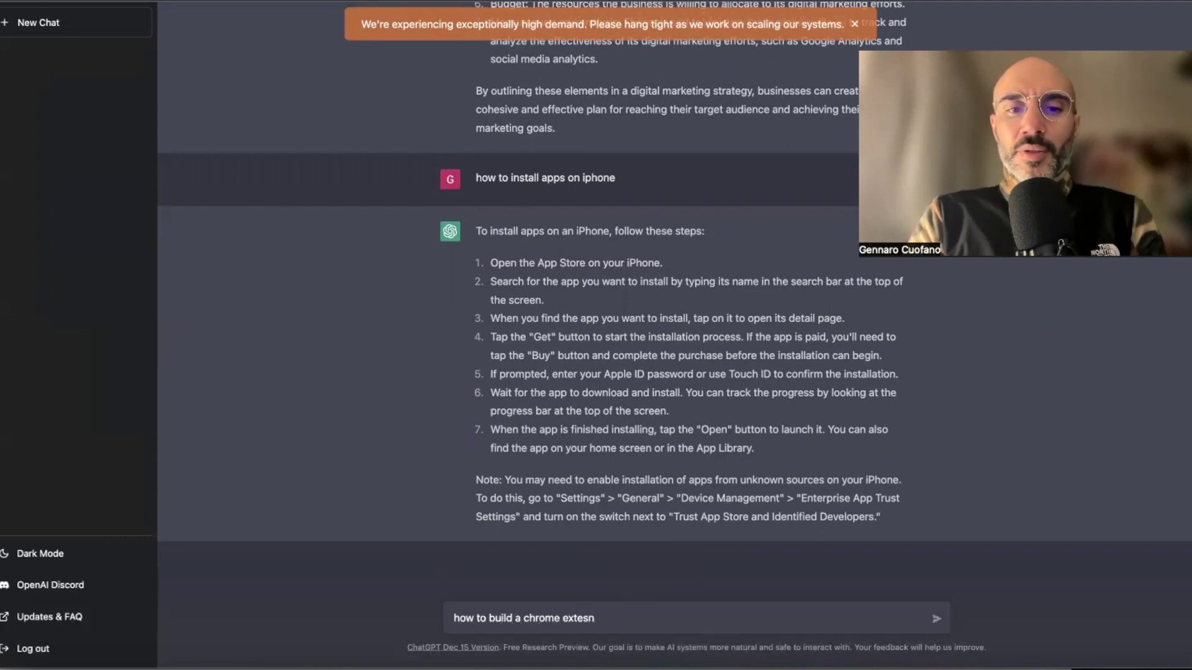
pyautogui.write('ionnsio')
pyautogui.press('Return')
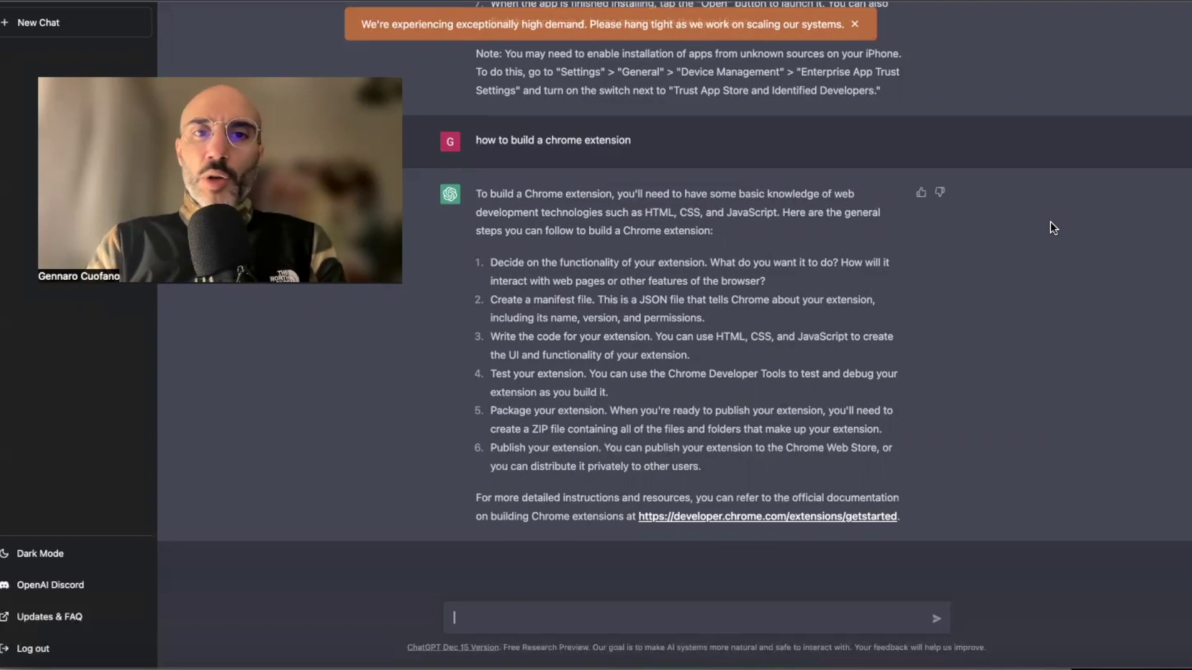
# - Send the chatbot the request "create a python code for a web app stock tracker"
pyautogui.write('create a python code for a web app stock tracker')
pyautogui.press('Return')
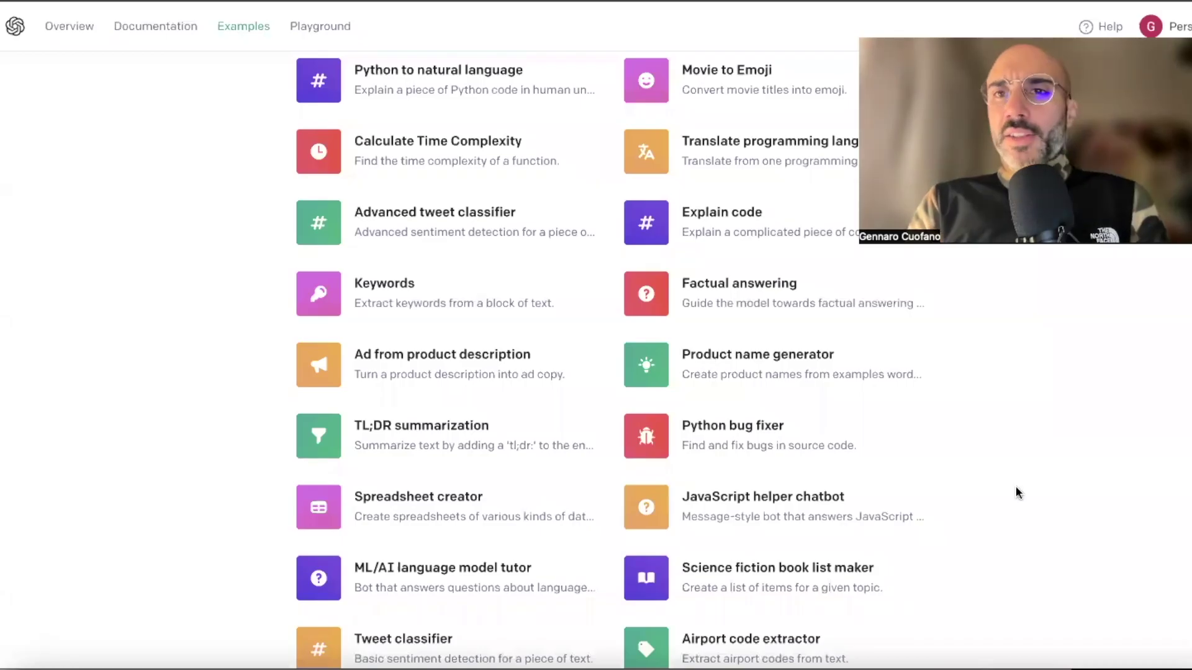
# - Browse the example applications on OpenAI's Examples page, including the Playground's essay outline prompt about digital marketing
pyautogui.scroll(5, 1015, 491)
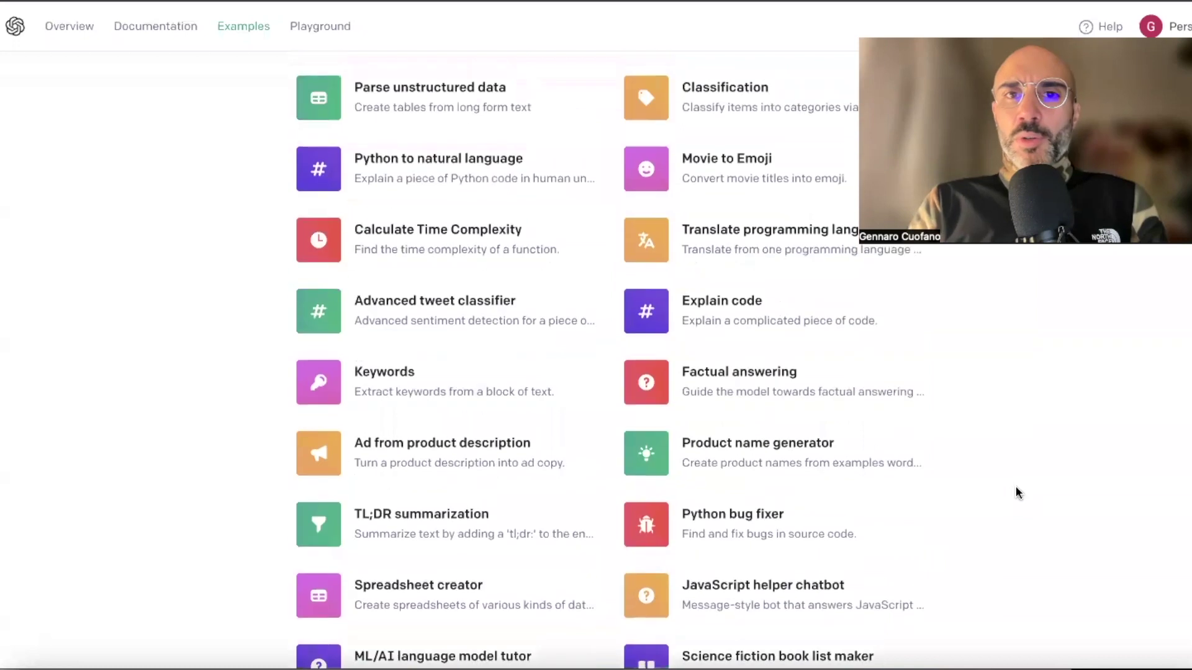
pyautogui.scroll(3, 1016, 492)
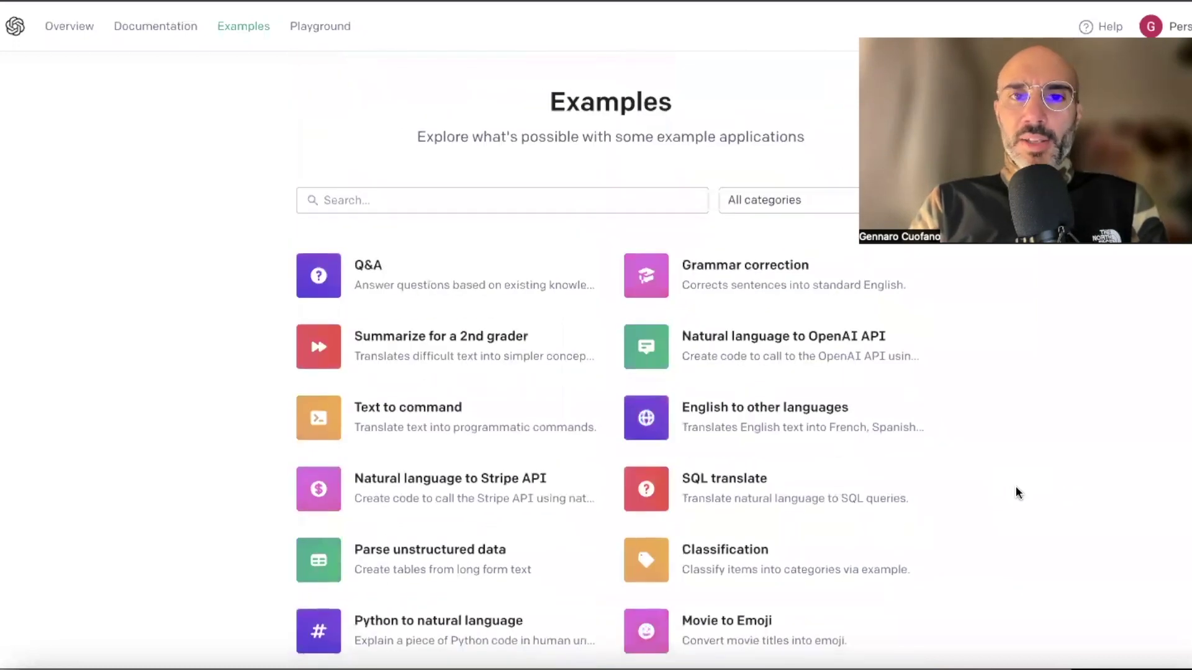
pyautogui.scroll(-3, 1015, 492)
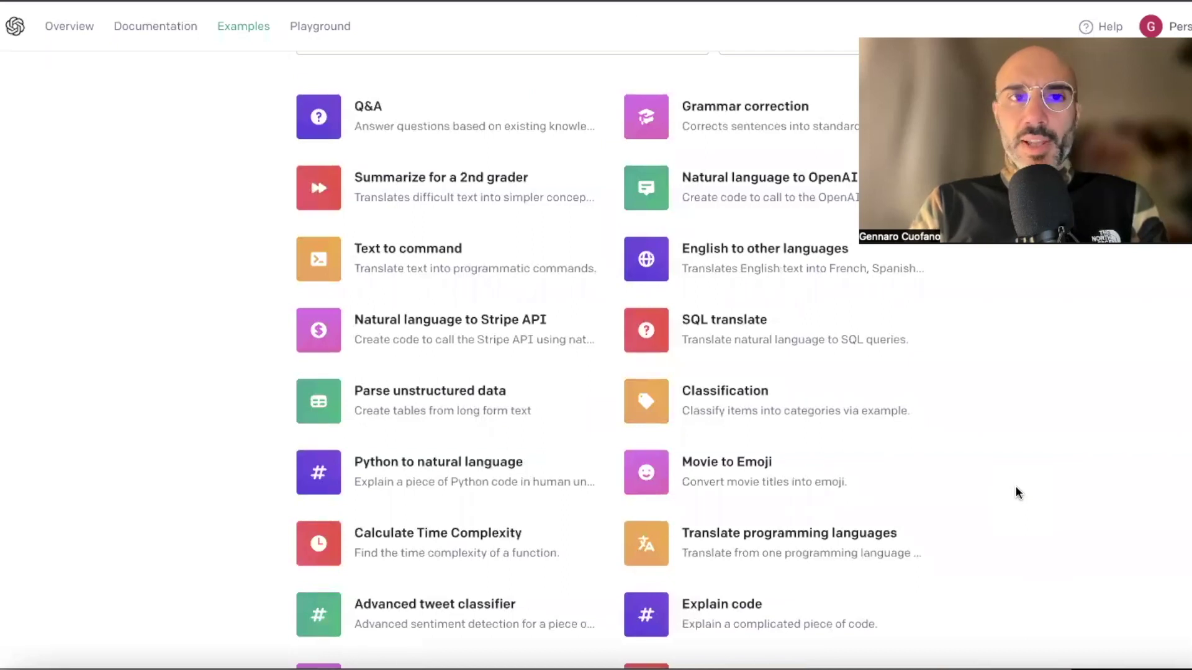
pyautogui.scroll(3, 1016, 487)
pyautogui.scroll(-20, 1016, 487)
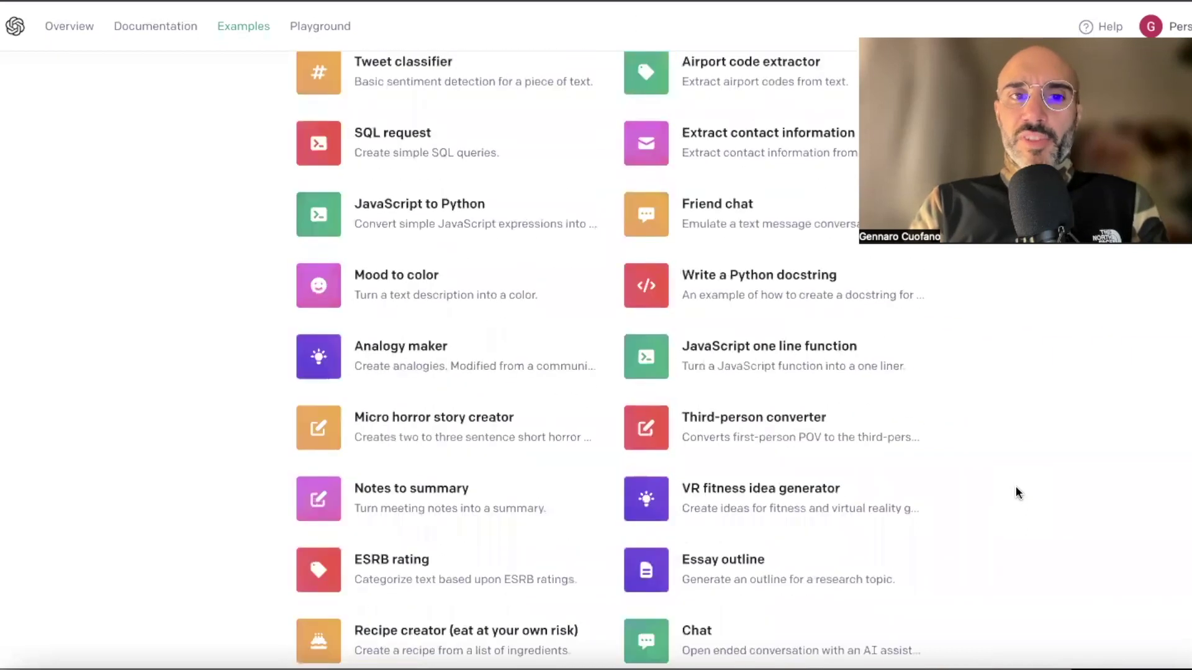
pyautogui.scroll(15, 1016, 492)
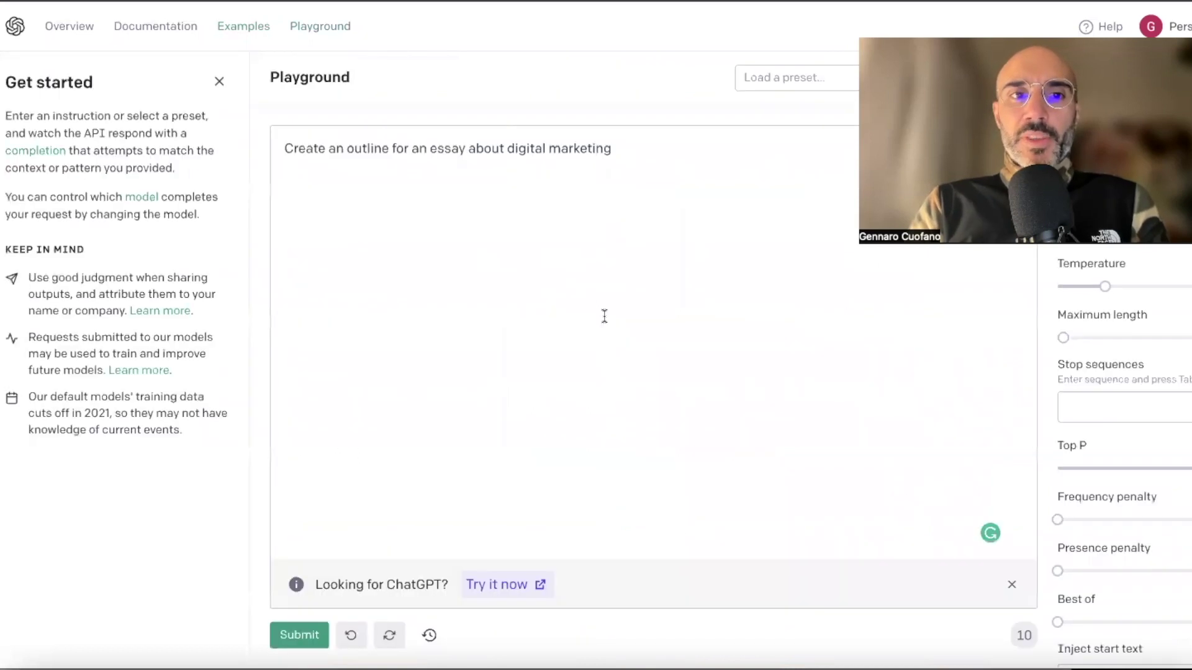
pyautogui.press('Return')
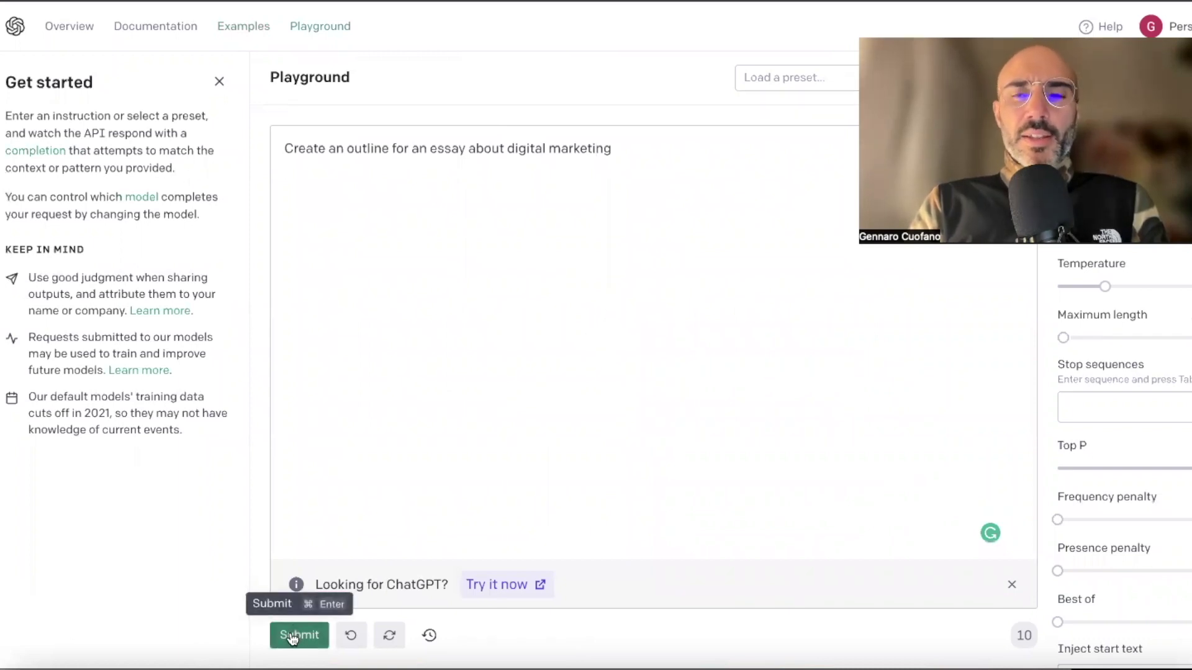
pyautogui.click(243, 28)
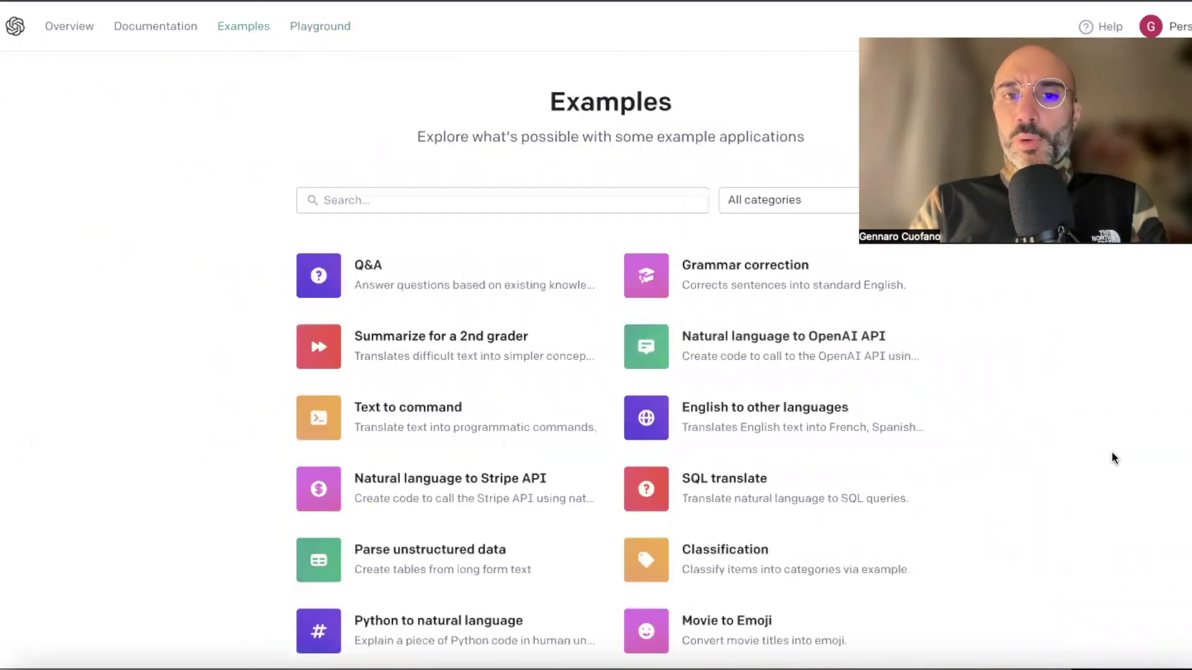
pyautogui.scroll(-8, 1111, 454)
pyautogui.scroll(-8, 1111, 452)
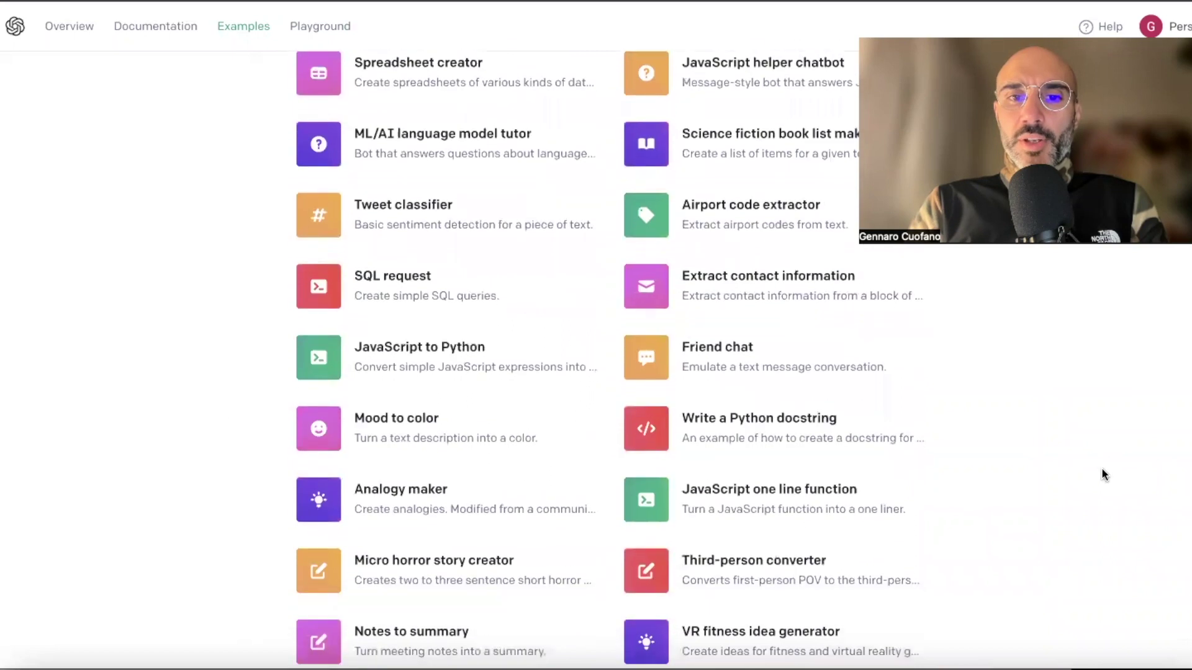
pyautogui.scroll(-4, 1104, 473)
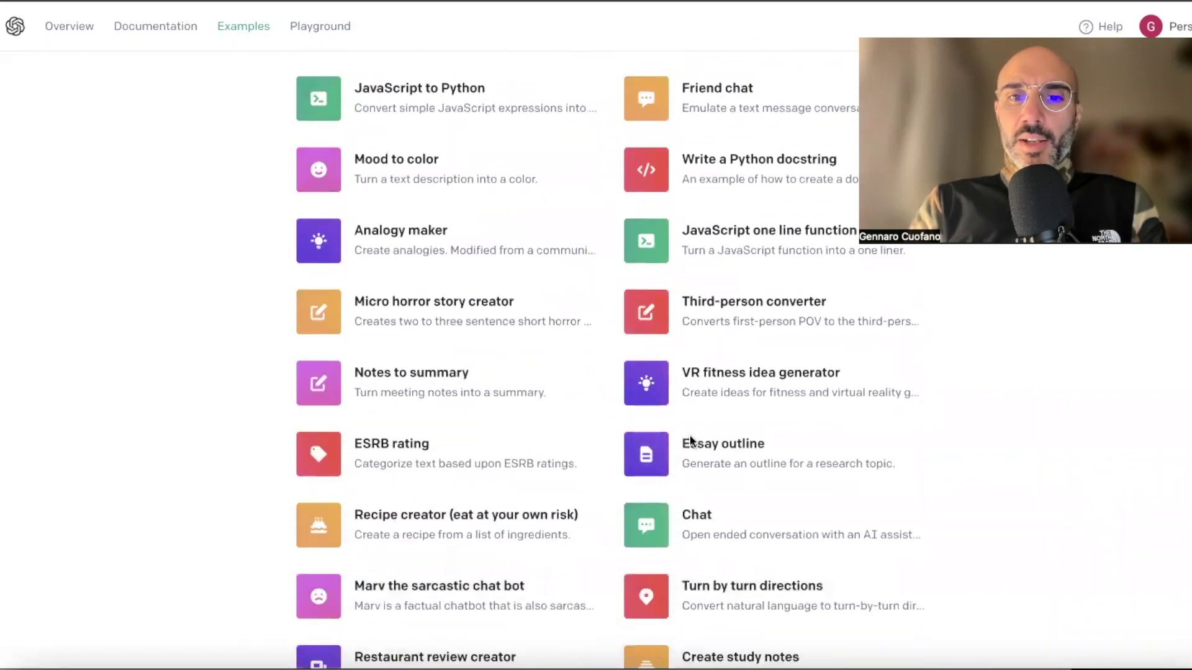
# - Submit "Create an outline for an essay about digital marketing" in the Playground and highlight the generated outline
pyautogui.click(320, 26)
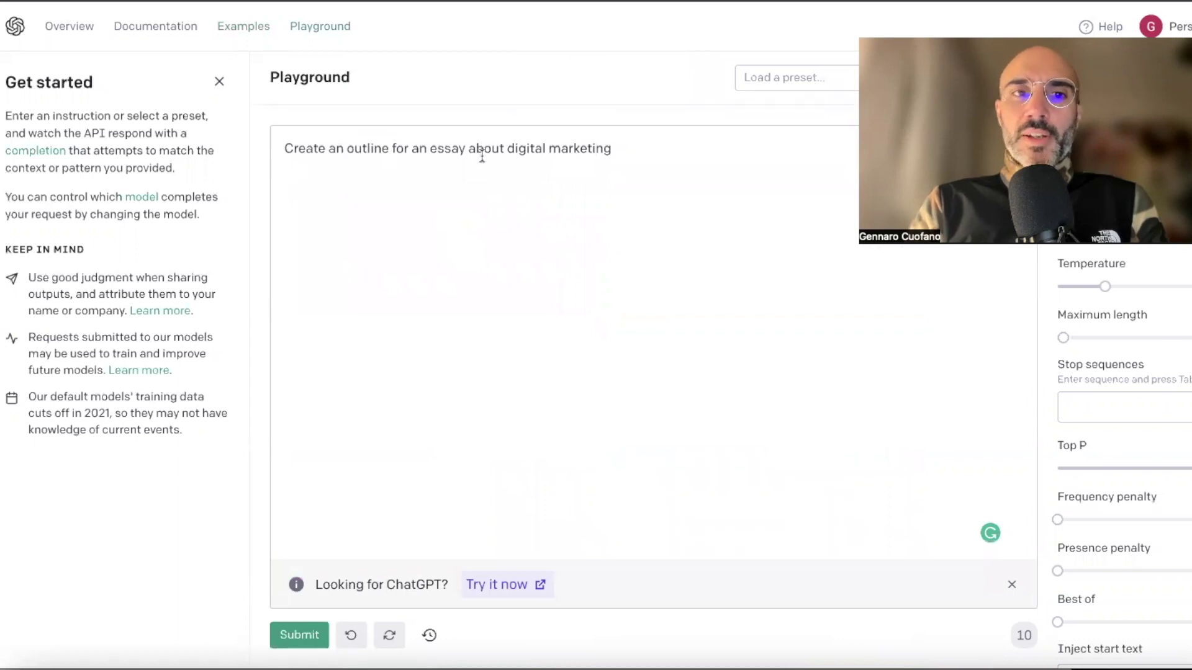
pyautogui.click(298, 636)
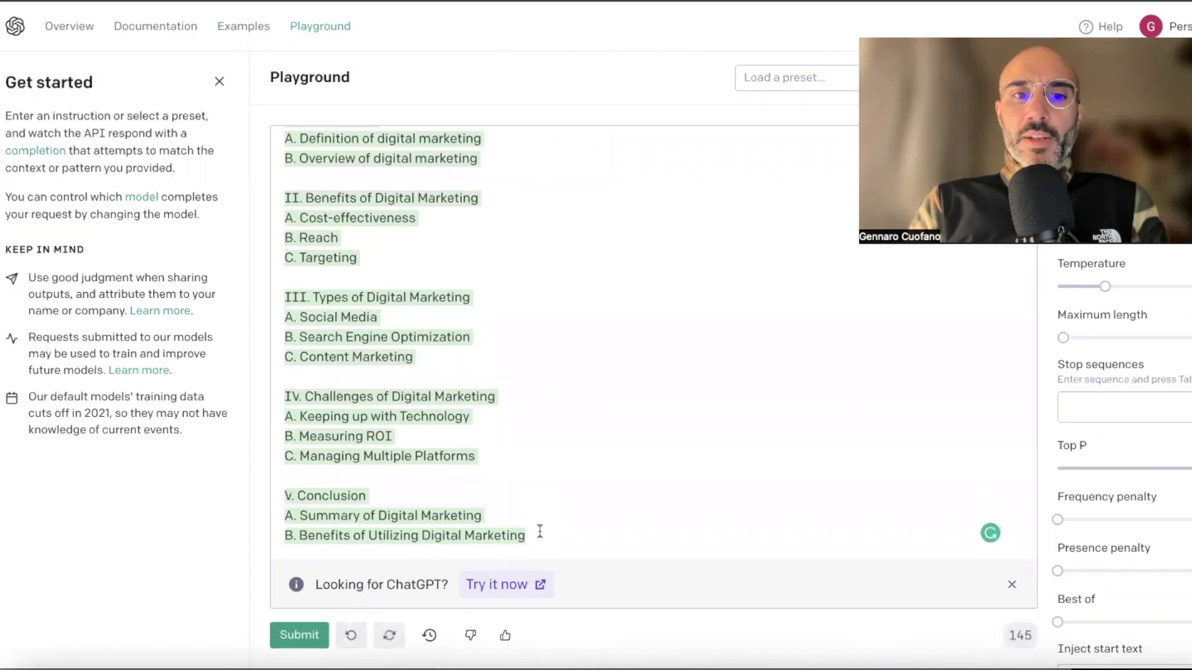
pyautogui.moveTo(540, 532); pyautogui.dragTo(269, 197)
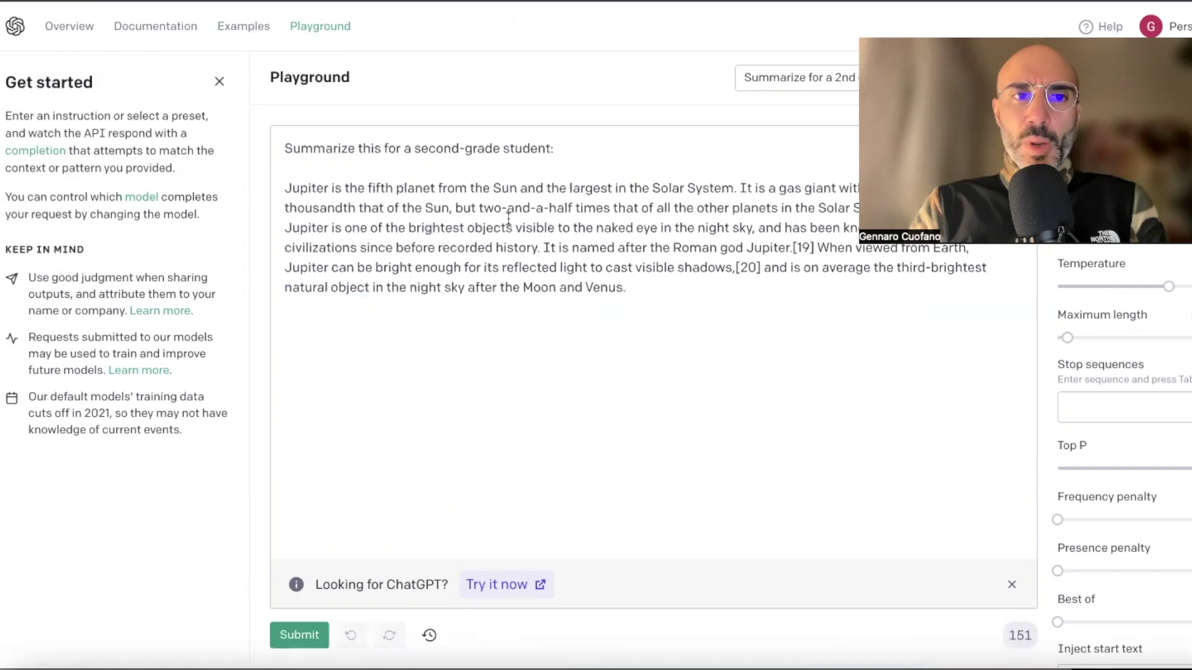
# - Submit the "Summarize this for a second-grade student" prompt with the Jupiter passage and highlight the generated summary
pyautogui.click(526, 285)
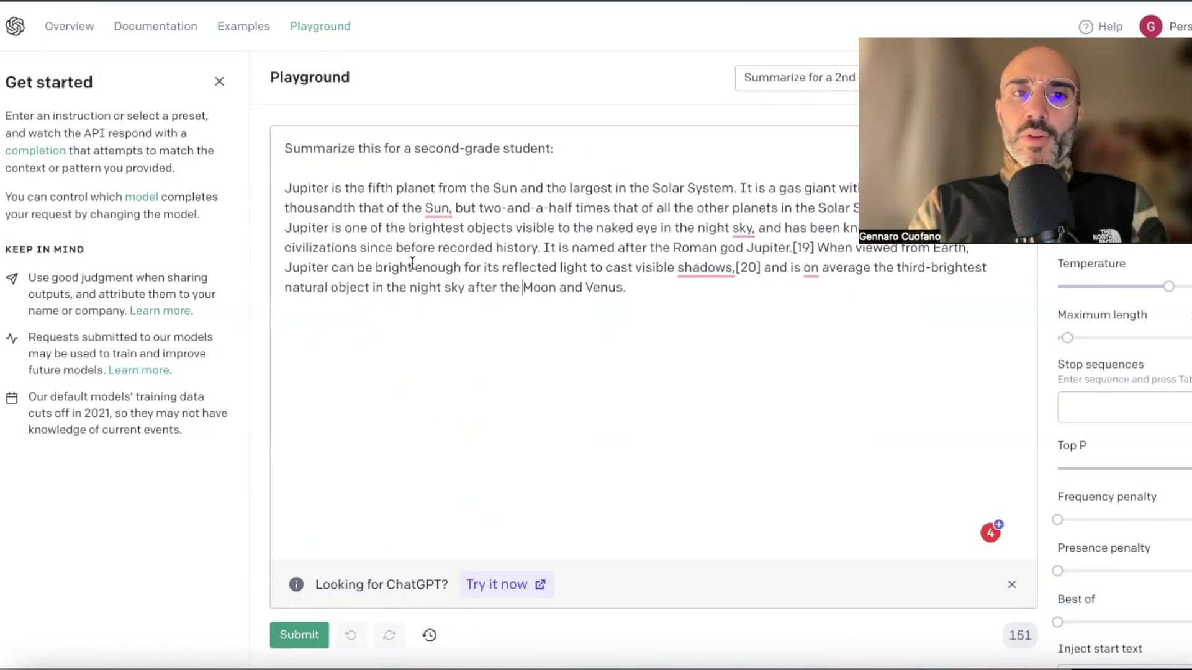
pyautogui.click(299, 635)
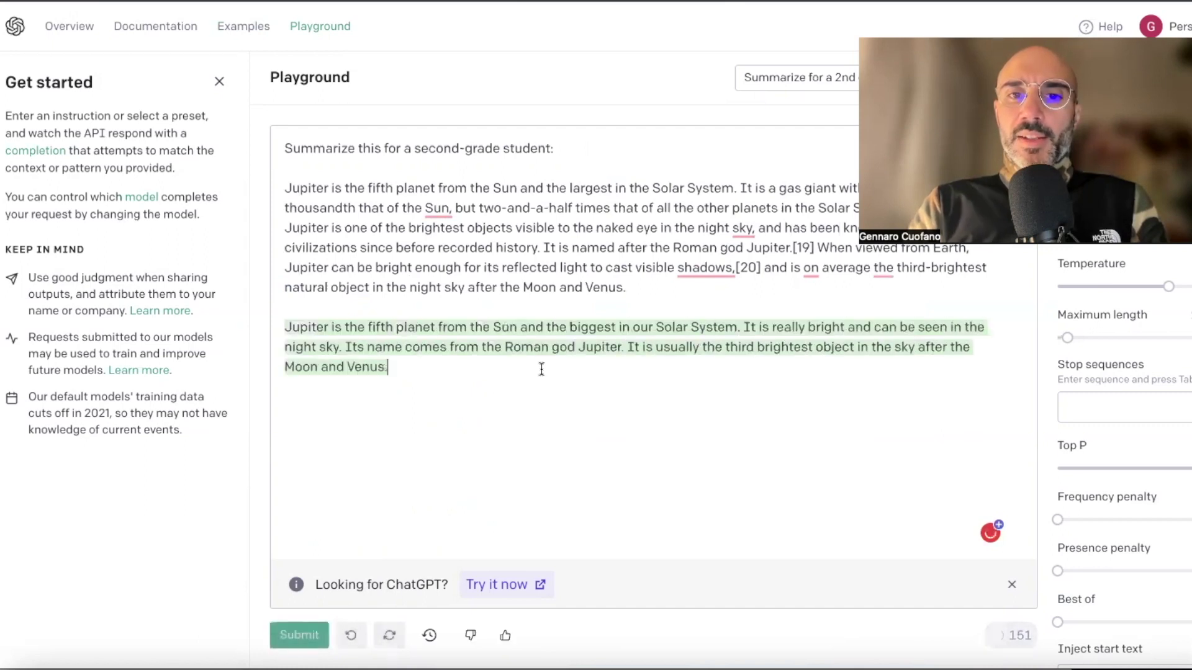
pyautogui.tripleClick(337, 344)
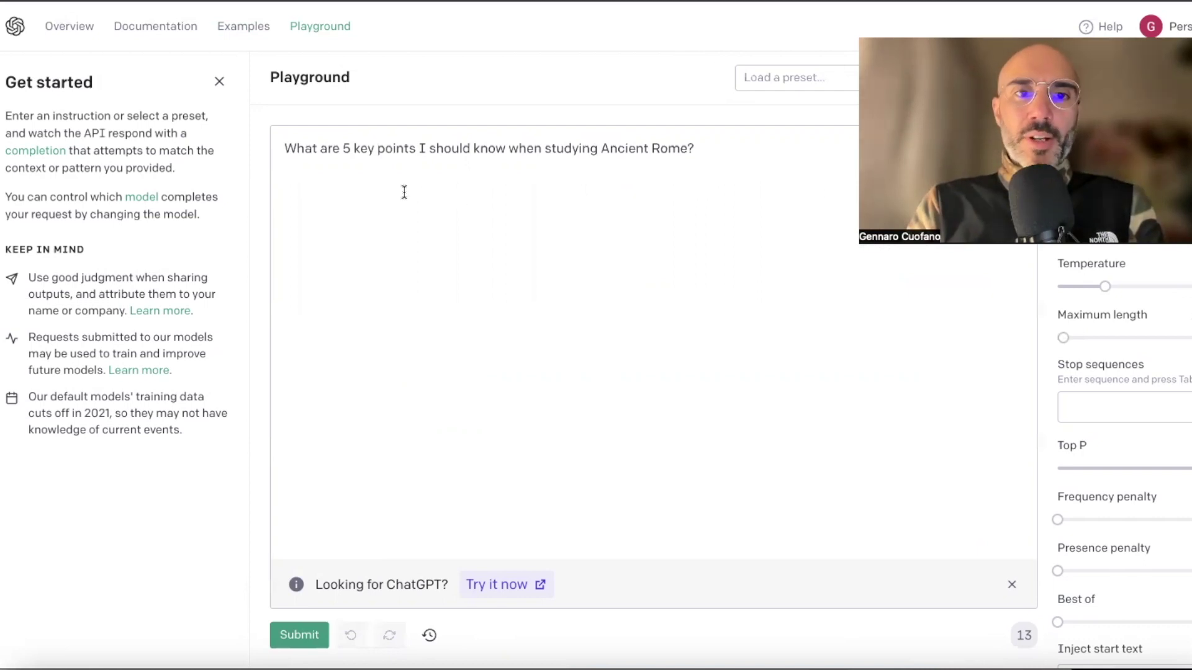
# - Submit the study notes prompt "What are 5 key points I should know when studying Ancient Rome?" in the Playground
pyautogui.tripleClick(363, 149)
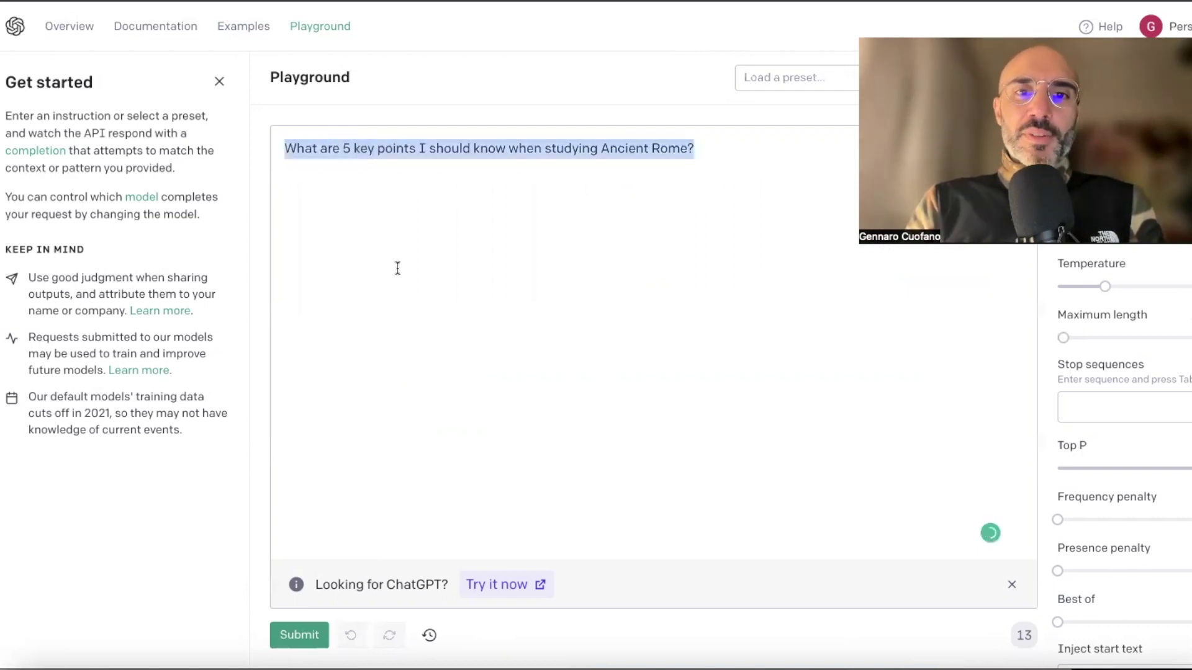
pyautogui.click(301, 634)
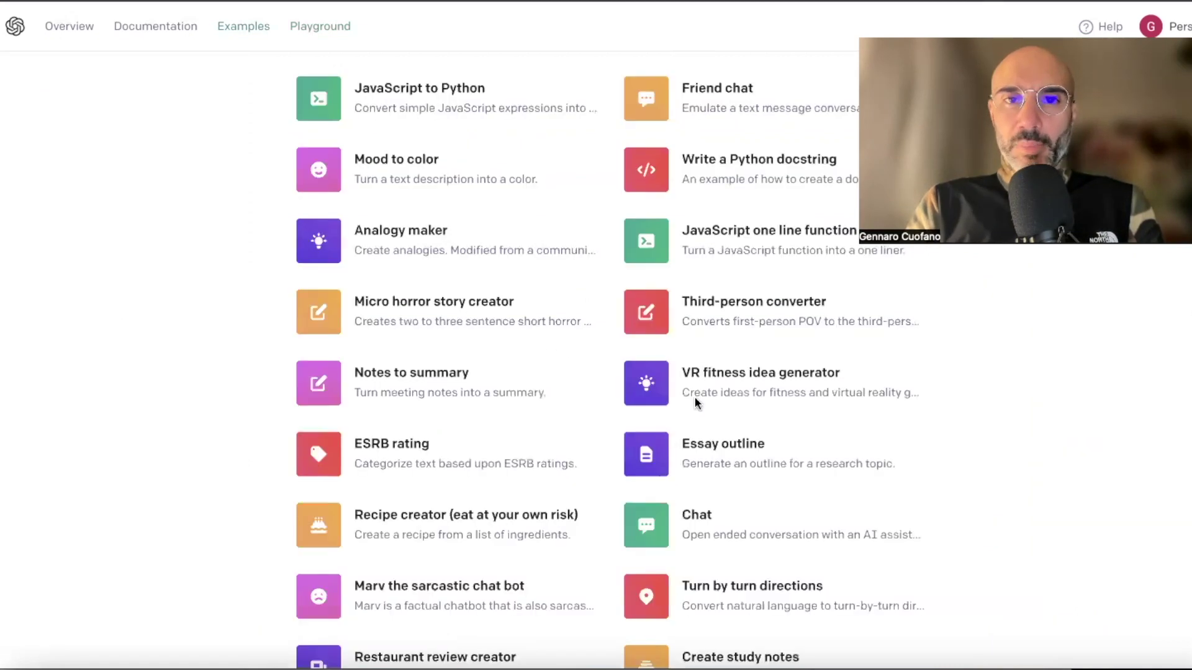
# - Return to the Examples list and submit the question "what is a marketing strategy?" in the Playground
pyautogui.scroll(5, 523, 296)
pyautogui.scroll(5, 523, 296)
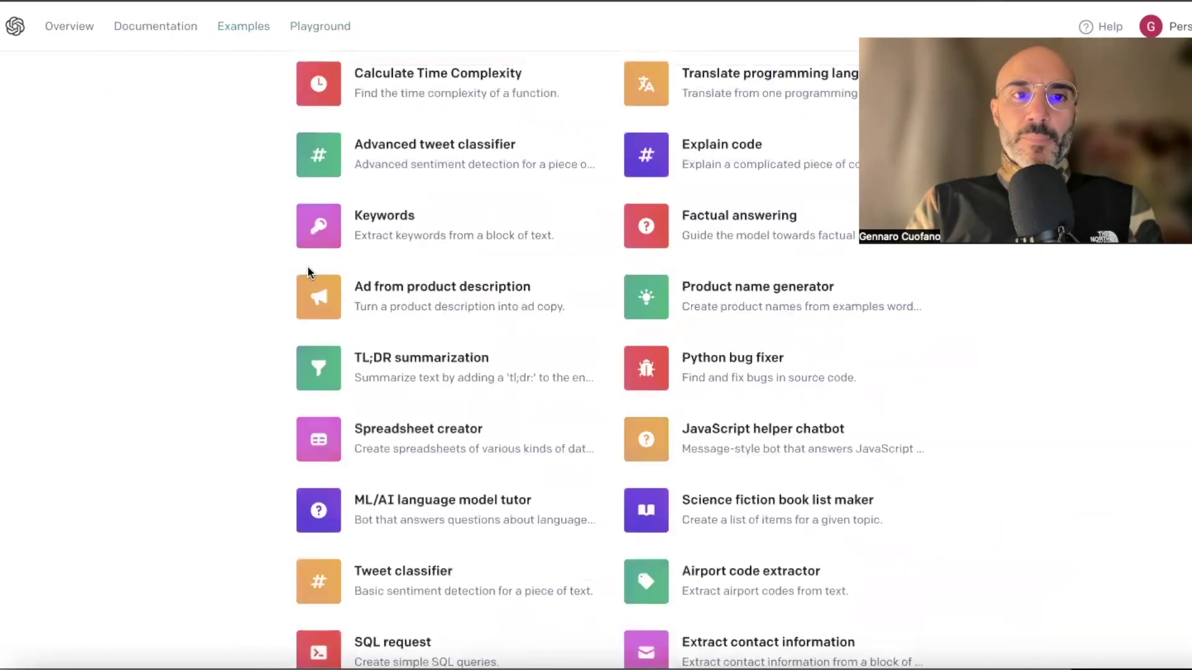
pyautogui.scroll(10, 426, 311)
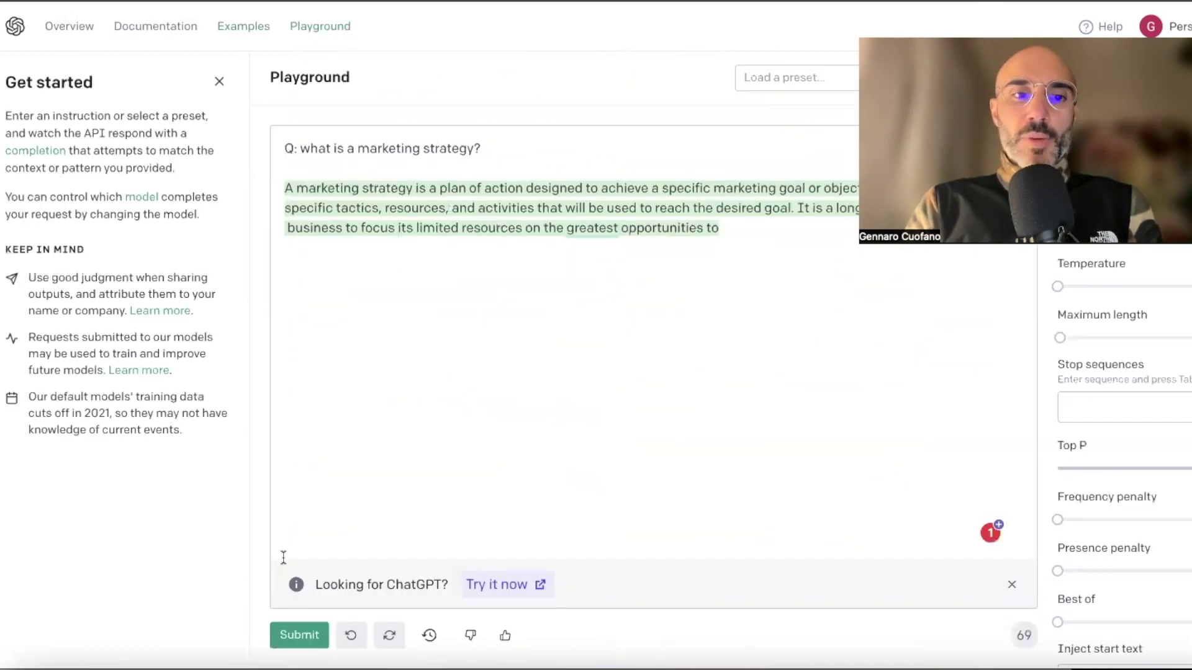
pyautogui.click(296, 635)
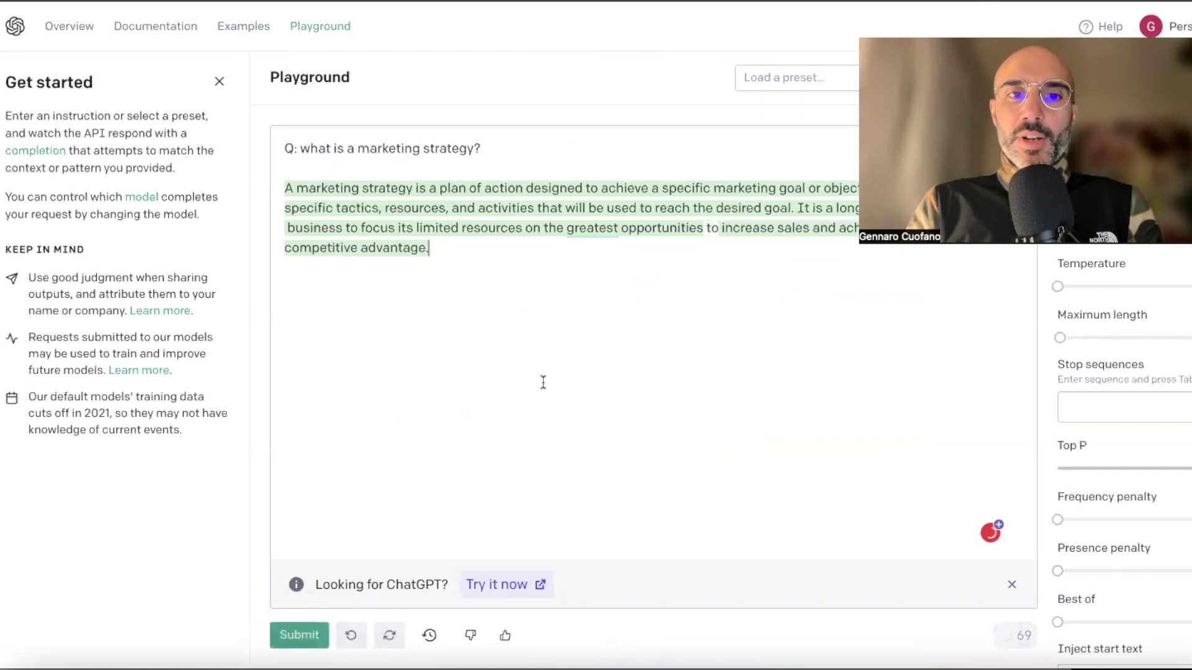
# - Delete the generated marketing strategy answer and submit the question again
pyautogui.tripleClick(414, 208)
pyautogui.press('BackSpace')
pyautogui.click(299, 635)
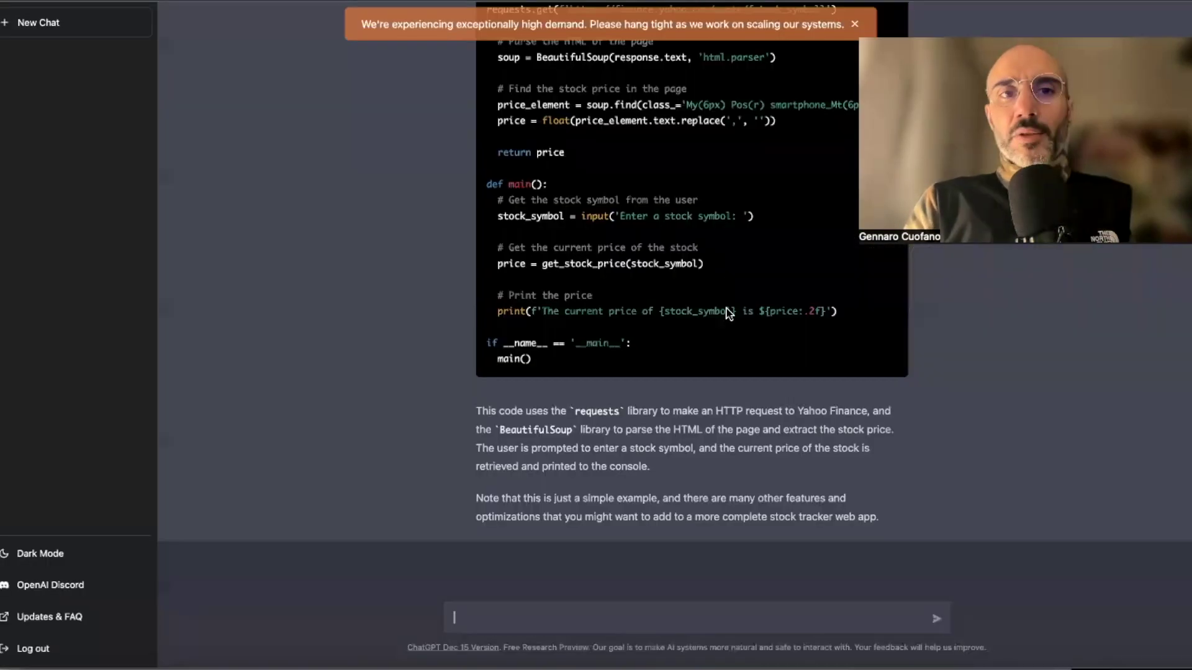
# - Switch back to ChatGPT and review the earlier digital marketing strategy answer in the conversation
pyautogui.scroll(8, 738, 342)
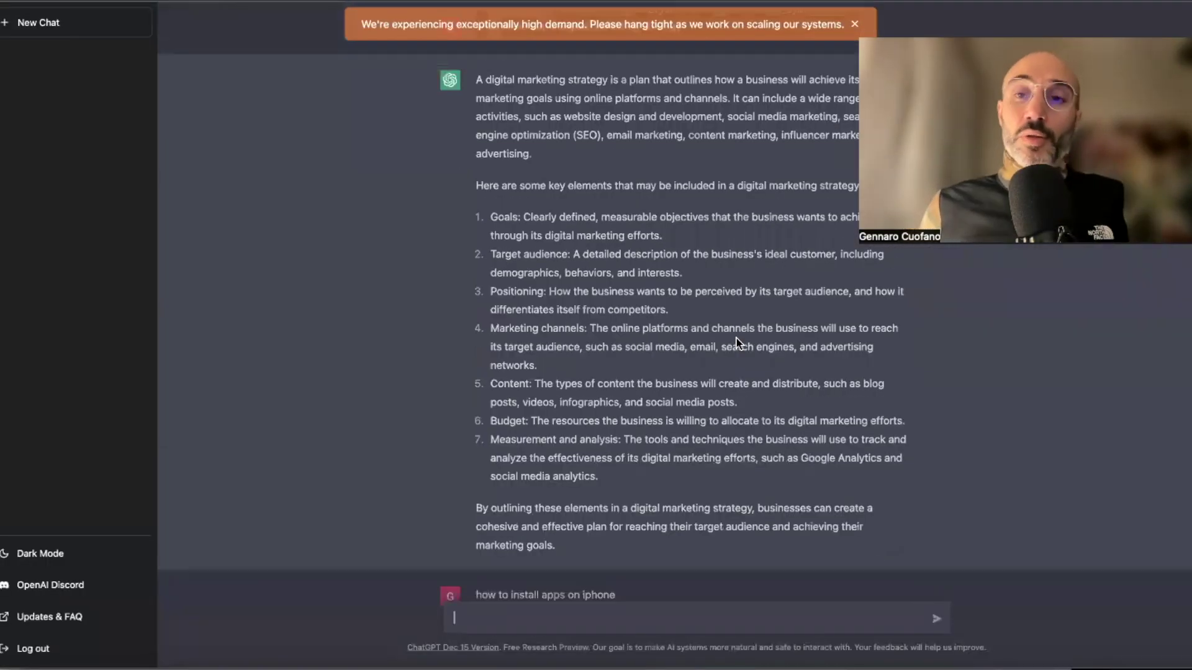